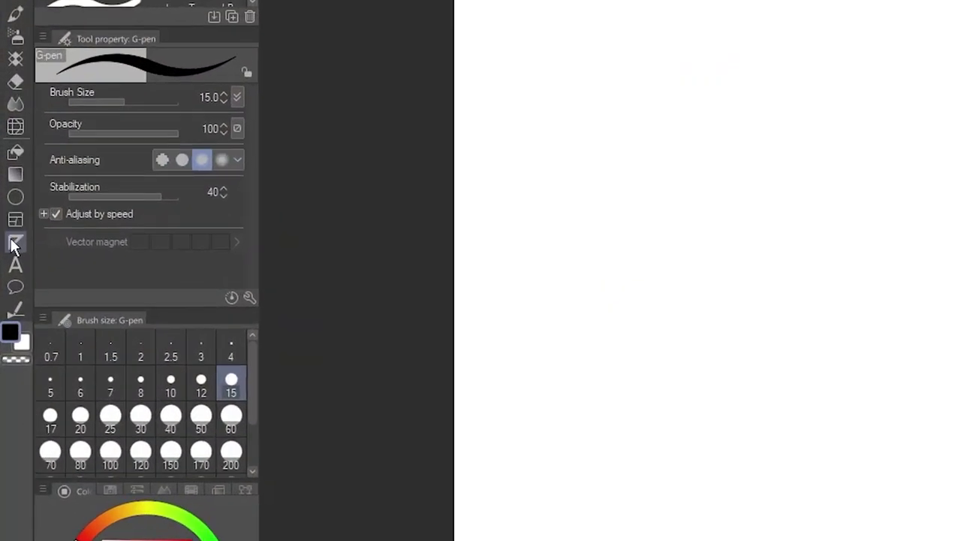
- Switch to the Ruler tool's Symmetrical ruler sub tool, set to 2 lines with line symmetry on
{"action": "left_click", "coordinate": [14, 243]}
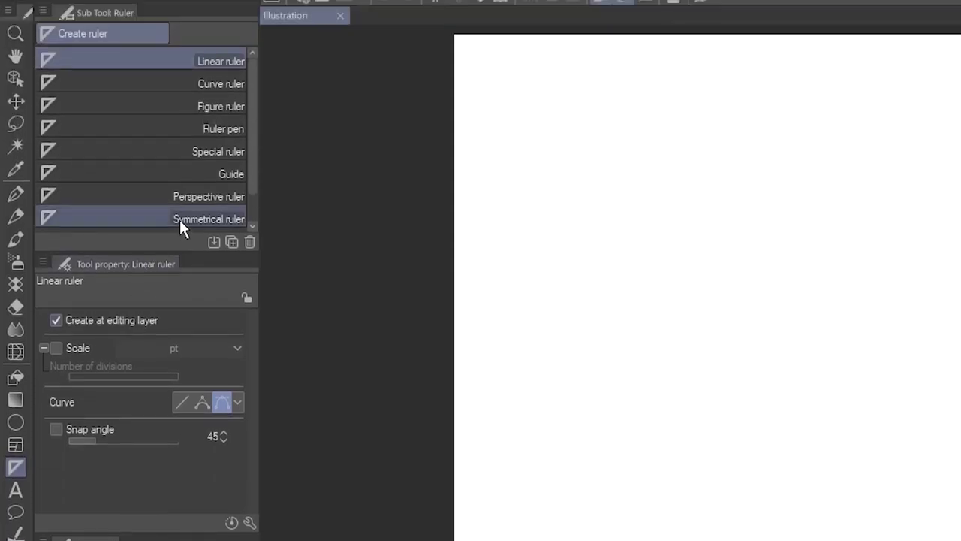
{"action": "left_click", "coordinate": [180, 219]}
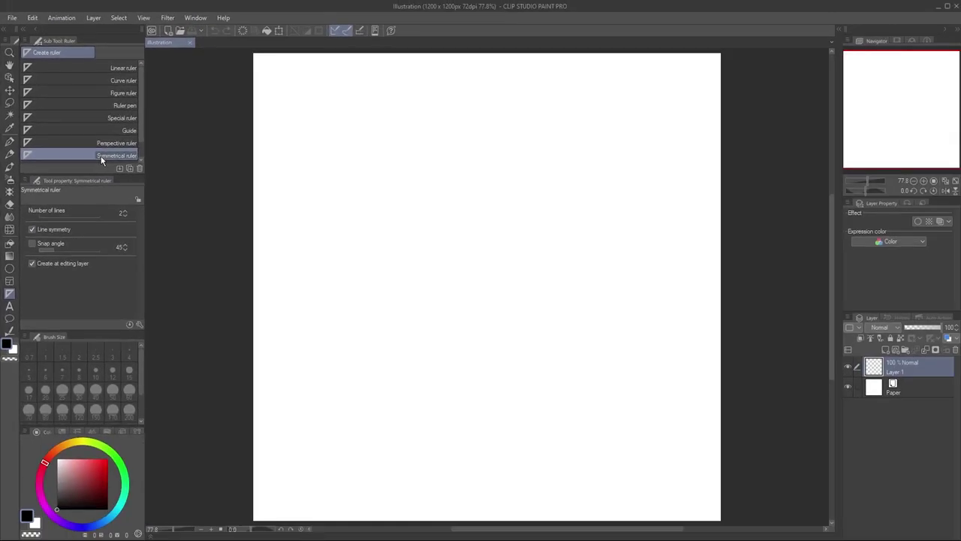
- Lay a diagonal symmetry ruler, then draw a mirrored e-shaped stroke, spiral and curls with the G-pen
{"action": "left_click_drag", "start_coordinate": [359, 130], "coordinate": [606, 434]}
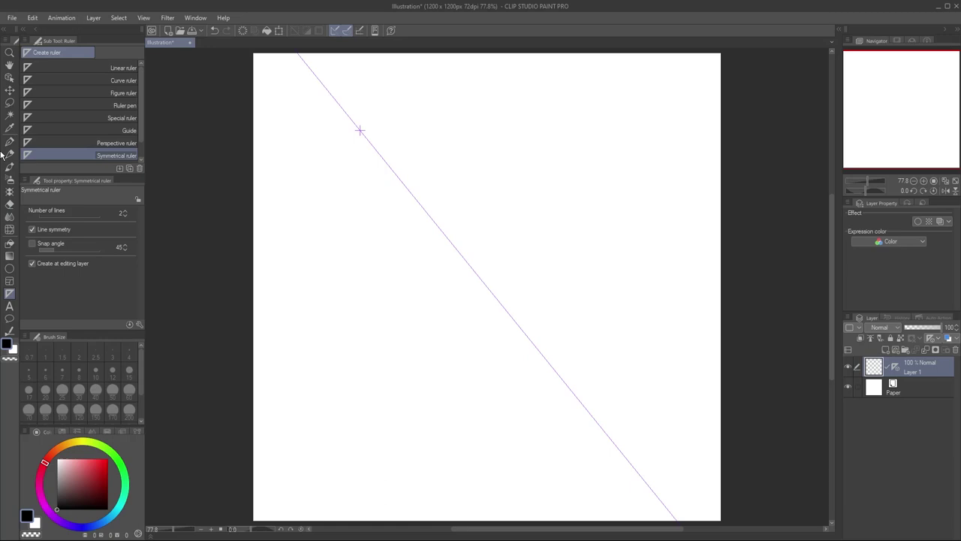
{"action": "key", "text": "p"}
{"action": "mouse_move", "coordinate": [483, 218]}
{"action": "left_mouse_down"}
{"action": "mouse_move", "coordinate": [523, 228]}
{"action": "mouse_move", "coordinate": [583, 221]}
{"action": "mouse_move", "coordinate": [617, 321]}
{"action": "left_mouse_up"}
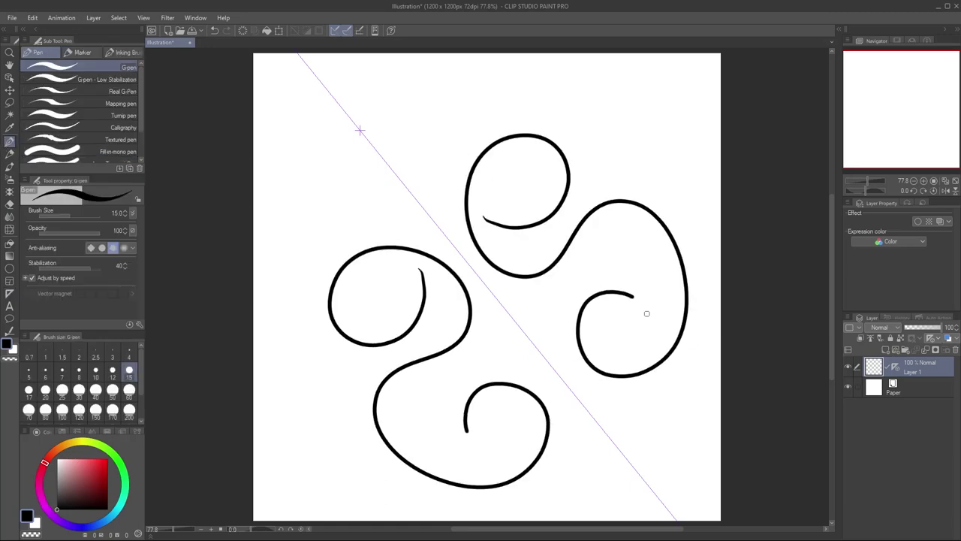
{"action": "mouse_move", "coordinate": [597, 238]}
{"action": "left_mouse_down"}
{"action": "mouse_move", "coordinate": [635, 230]}
{"action": "mouse_move", "coordinate": [620, 249]}
{"action": "left_mouse_up"}
{"action": "mouse_move", "coordinate": [603, 178]}
{"action": "left_mouse_down"}
{"action": "mouse_move", "coordinate": [650, 125]}
{"action": "mouse_move", "coordinate": [612, 141]}
{"action": "mouse_move", "coordinate": [449, 156]}
{"action": "mouse_move", "coordinate": [425, 119]}
{"action": "left_mouse_up"}
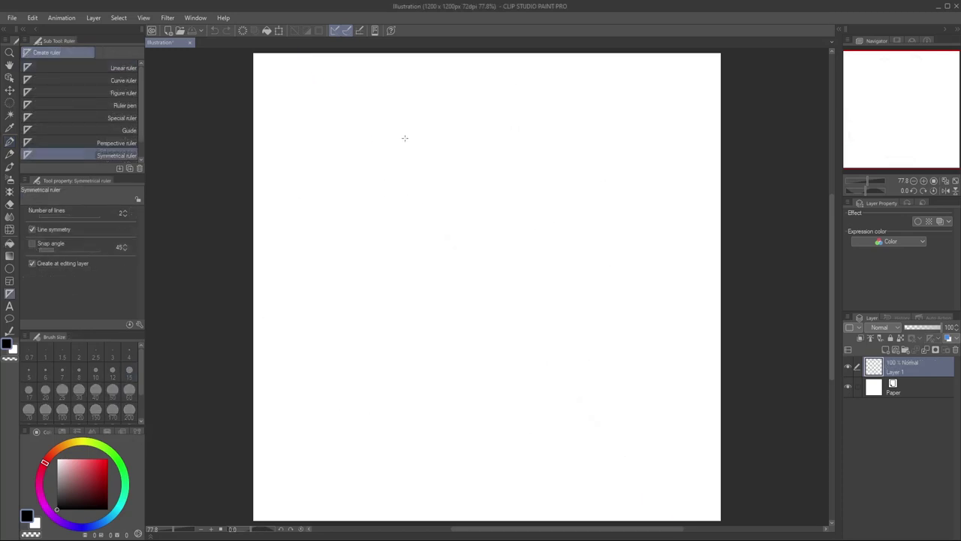
- Shift-drag a straight vertical symmetry ruler line on the blank canvas
{"action": "left_click_drag", "start_coordinate": [401, 134], "coordinate": [423, 400]}
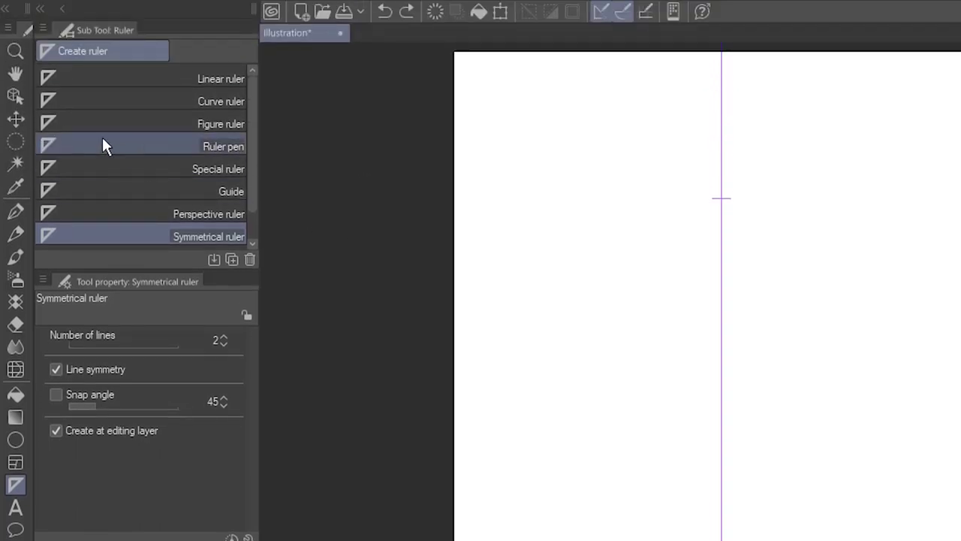
- Select the vertical ruler with the Object tool and set its Center X to 600
{"action": "left_click", "coordinate": [16, 97]}
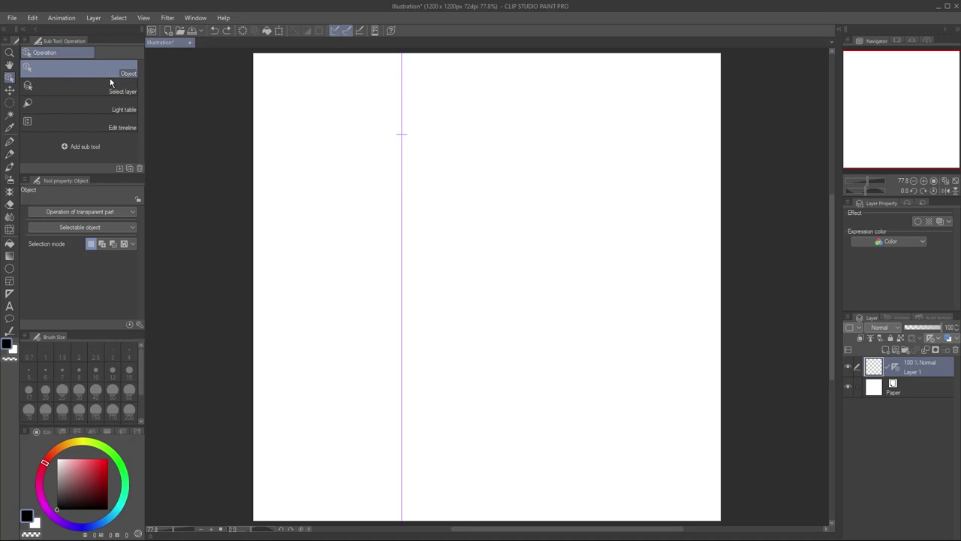
{"action": "left_click", "coordinate": [401, 247]}
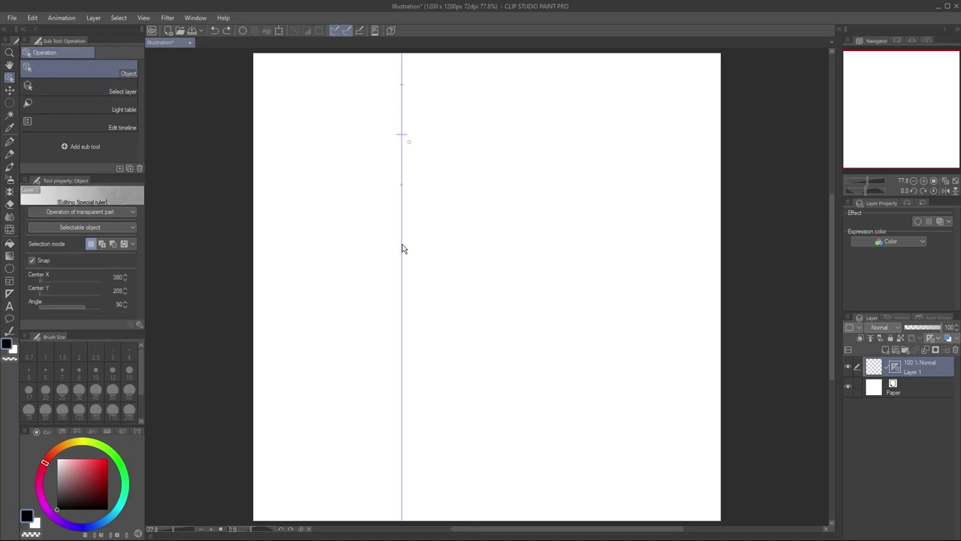
{"action": "mouse_move", "coordinate": [402, 248]}
{"action": "left_mouse_down"}
{"action": "mouse_move", "coordinate": [457, 253]}
{"action": "mouse_move", "coordinate": [367, 260]}
{"action": "mouse_move", "coordinate": [401, 266]}
{"action": "left_mouse_up"}
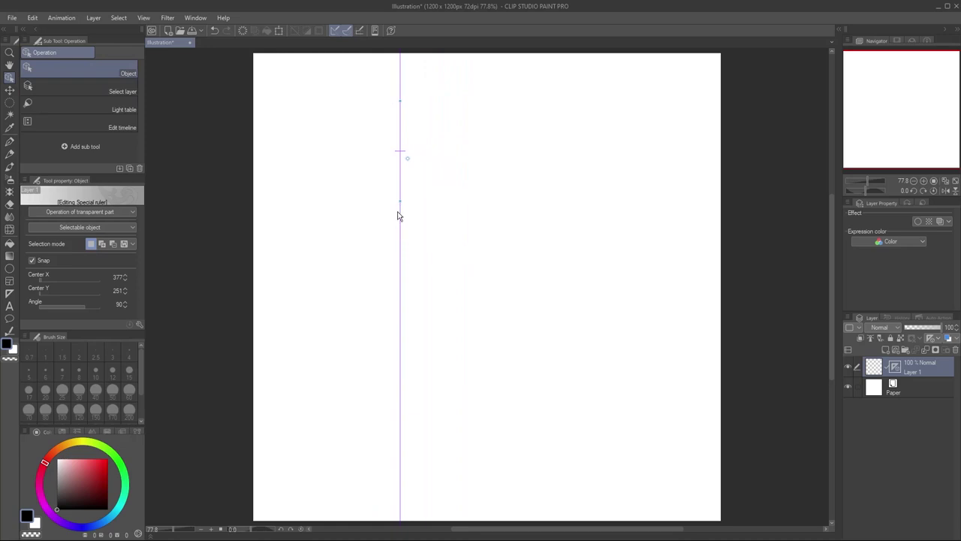
{"action": "left_click_drag", "start_coordinate": [398, 206], "coordinate": [402, 212]}
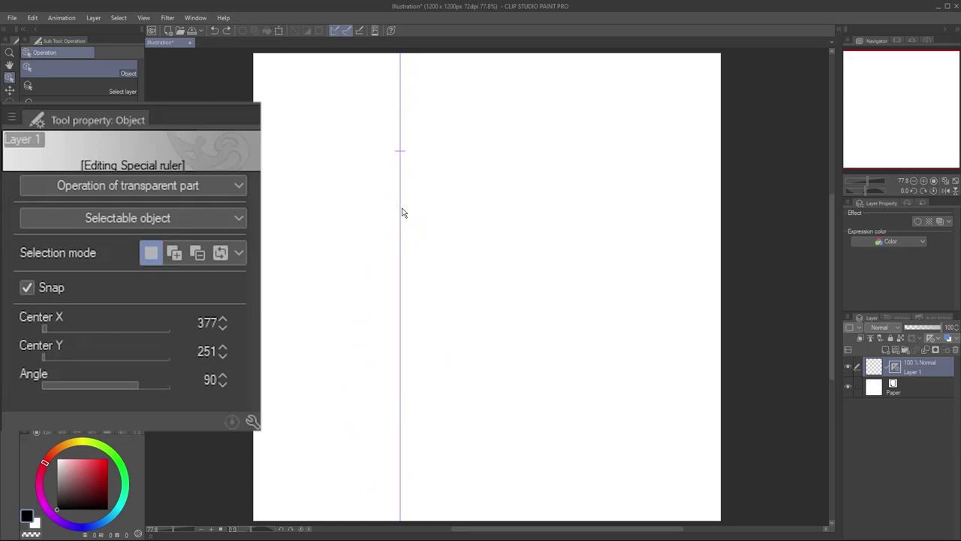
{"action": "left_click", "coordinate": [216, 322]}
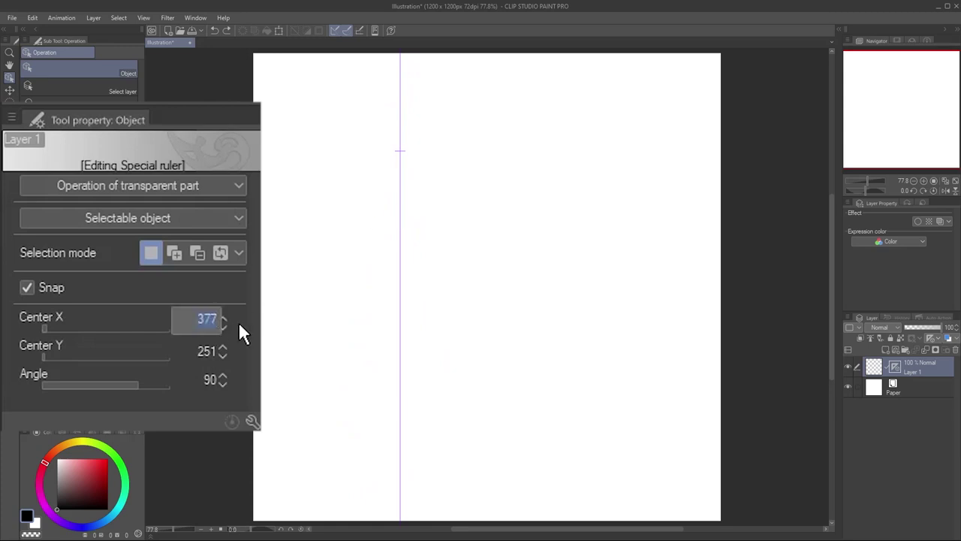
{"action": "type", "text": "600"}
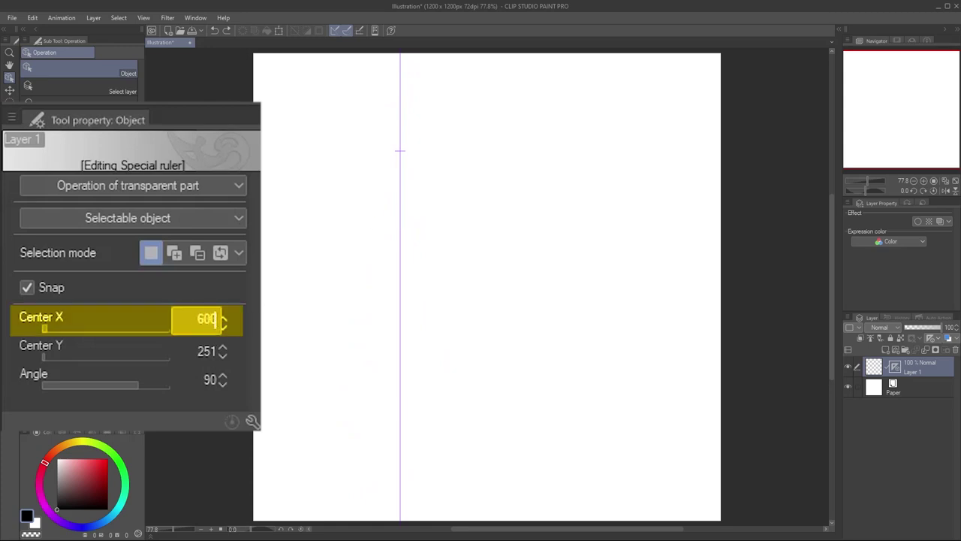
{"action": "key", "text": "Return"}
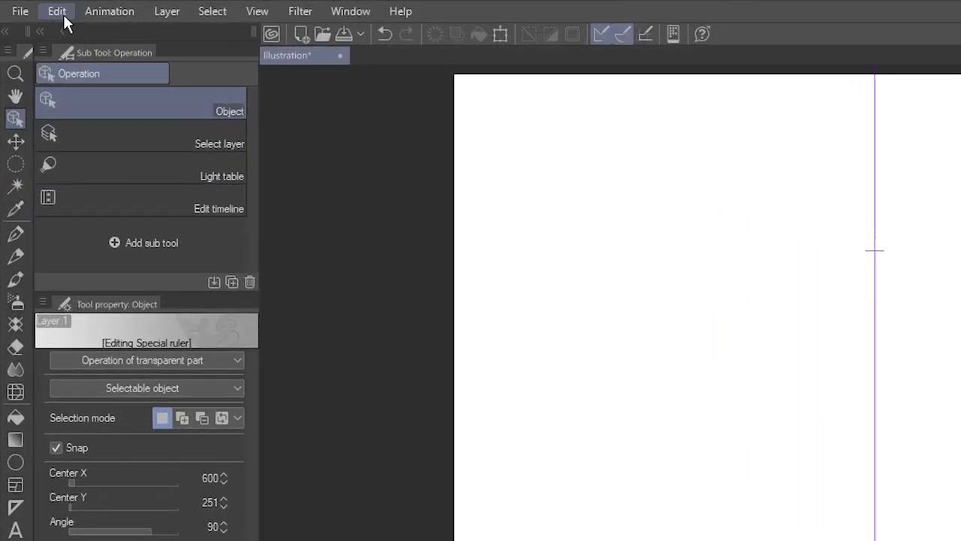
{"action": "left_click", "coordinate": [32, 18]}
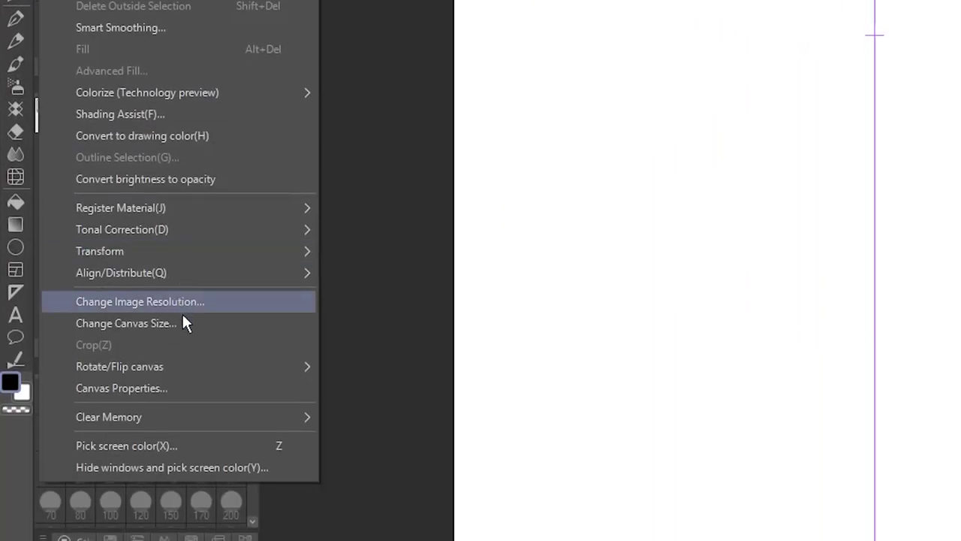
{"action": "left_click", "coordinate": [187, 324]}
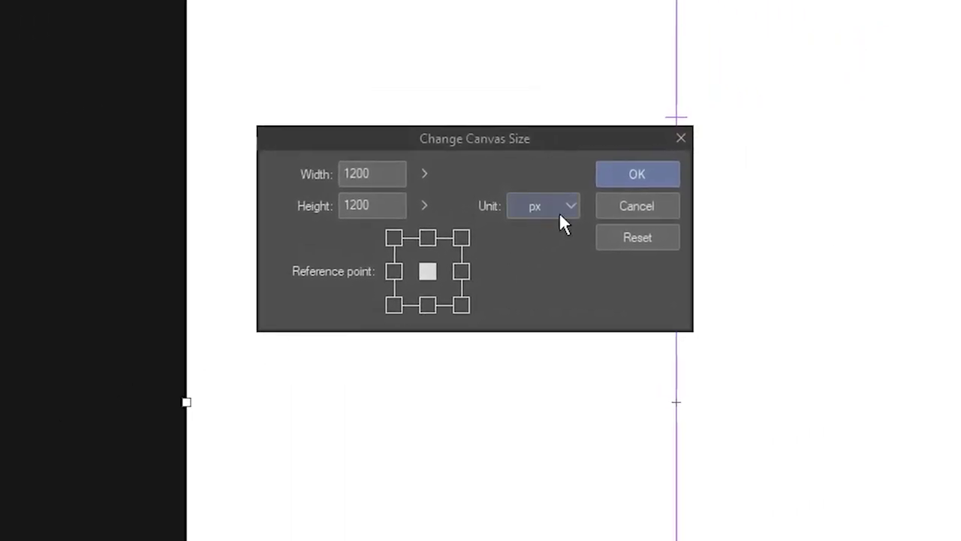
{"action": "left_click", "coordinate": [568, 203]}
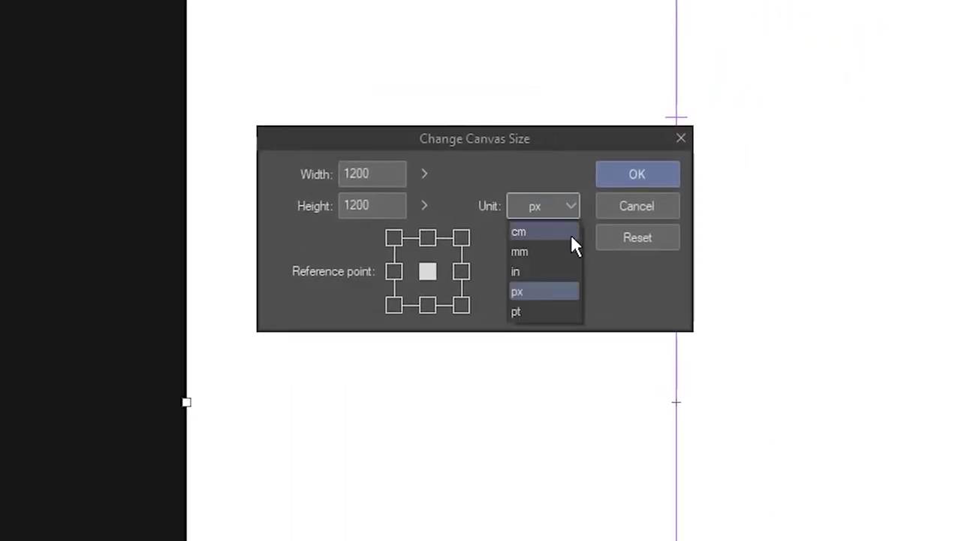
{"action": "left_click", "coordinate": [553, 298]}
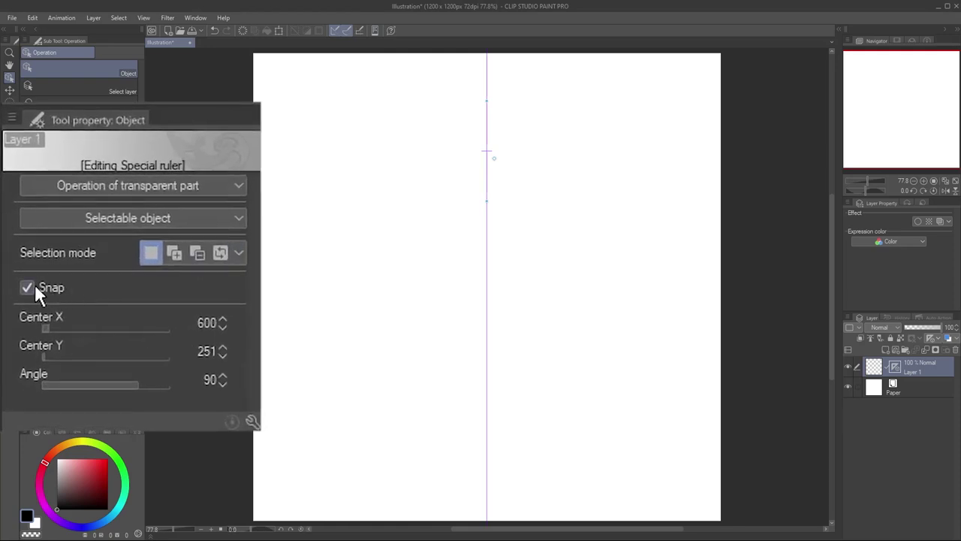
- Toggle ruler snapping off and back on, then try dragging three extra symmetry lines
{"action": "left_click", "coordinate": [28, 287]}
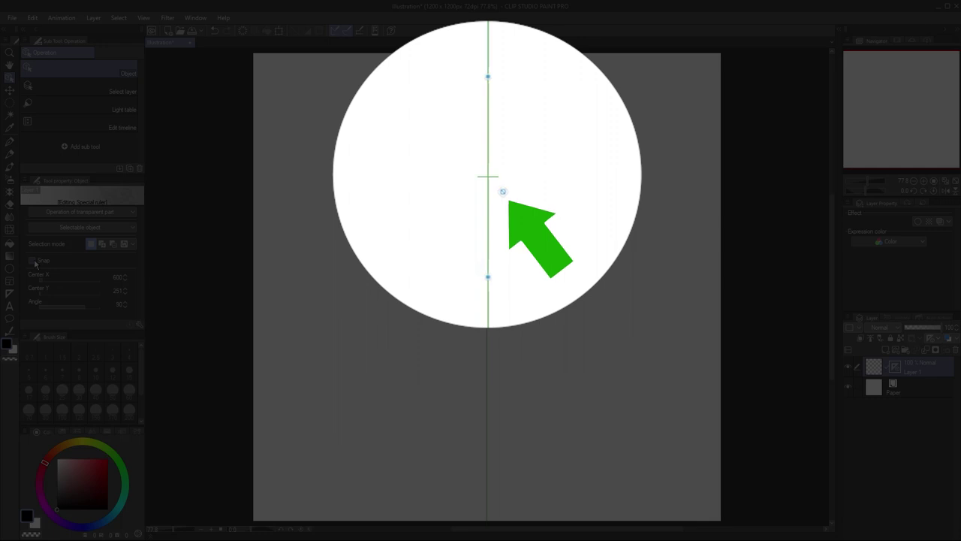
{"action": "left_click", "coordinate": [503, 195]}
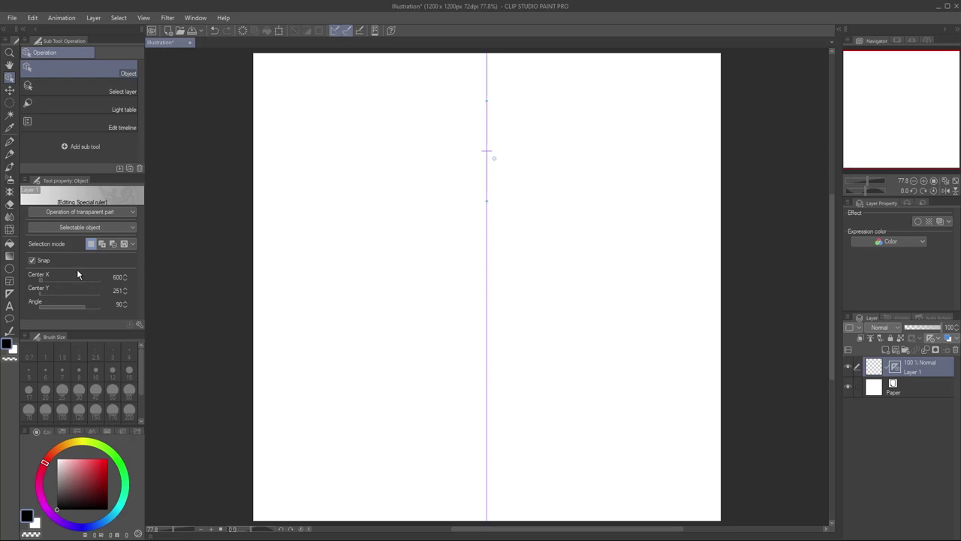
{"action": "left_click", "coordinate": [11, 293]}
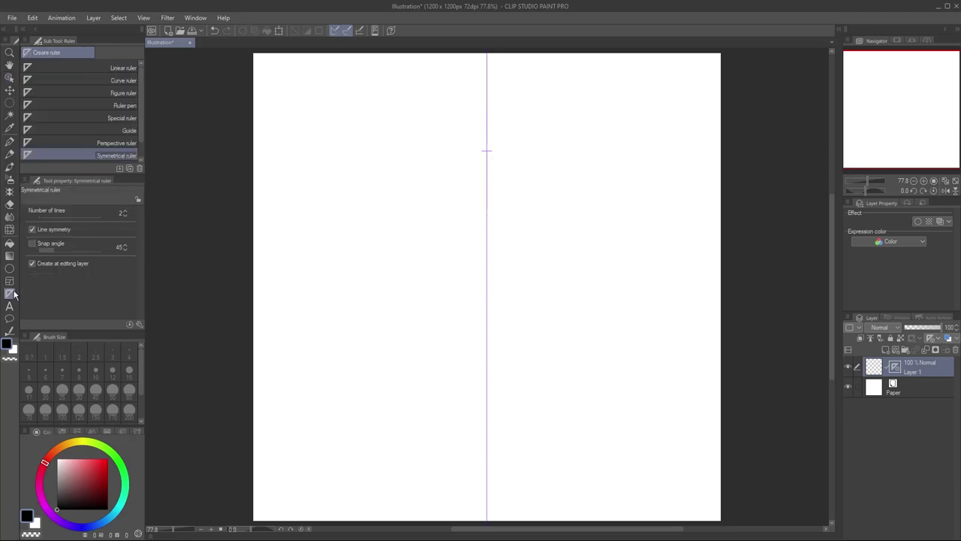
{"action": "left_click_drag", "start_coordinate": [338, 143], "coordinate": [605, 334]}
{"action": "left_click_drag", "start_coordinate": [570, 144], "coordinate": [537, 426]}
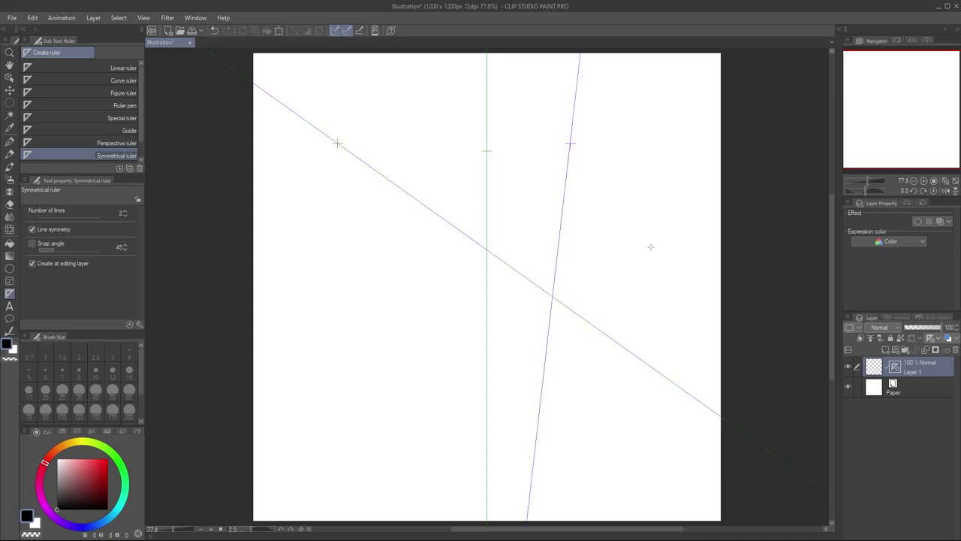
{"action": "left_click_drag", "start_coordinate": [651, 246], "coordinate": [364, 445]}
- Draw a mirrored V test stroke on the vertical axis with the G-pen
{"action": "key", "text": "p"}
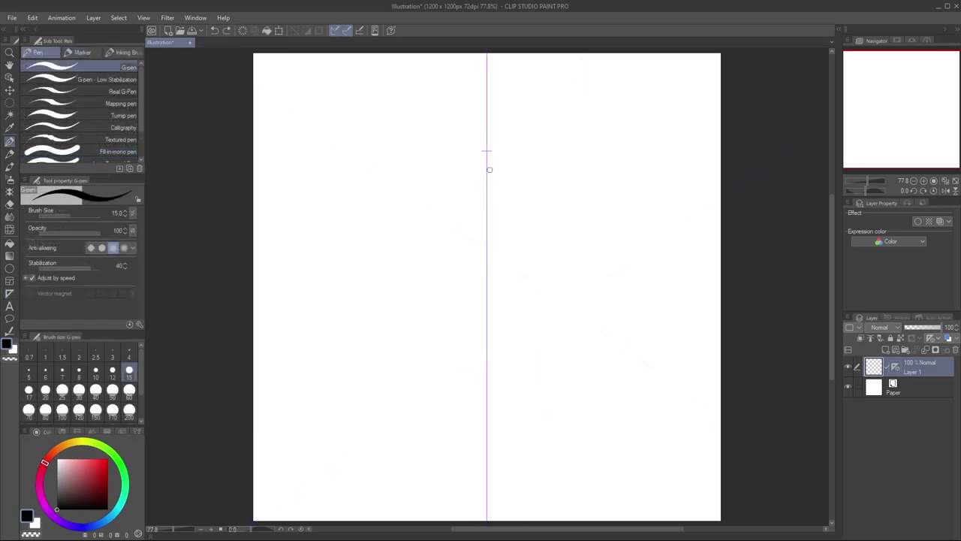
{"action": "mouse_move", "coordinate": [488, 172]}
{"action": "left_mouse_down"}
{"action": "mouse_move", "coordinate": [515, 139]}
{"action": "mouse_move", "coordinate": [578, 108]}
{"action": "mouse_move", "coordinate": [642, 133]}
{"action": "mouse_move", "coordinate": [661, 192]}
{"action": "mouse_move", "coordinate": [638, 261]}
{"action": "mouse_move", "coordinate": [487, 461]}
{"action": "left_mouse_up"}
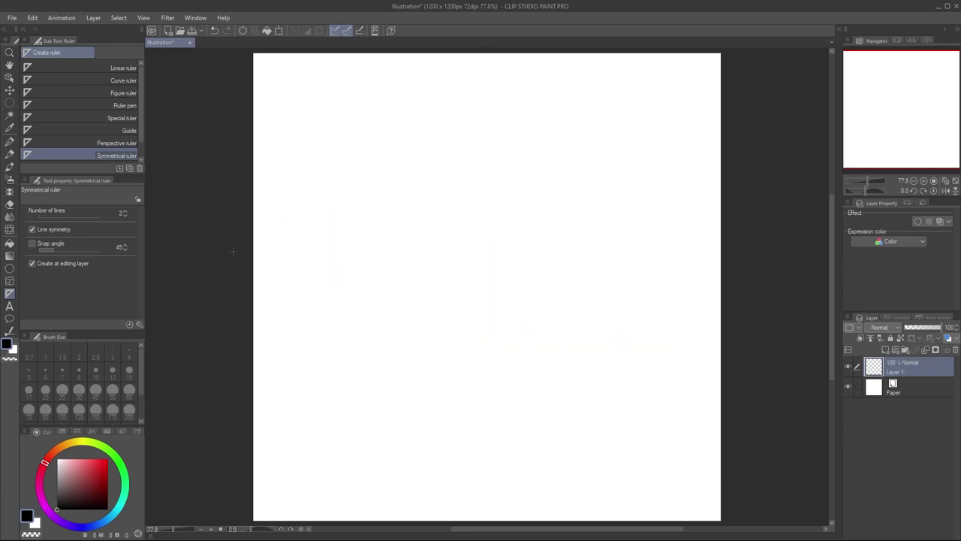
- Raise Number of lines to 4, place the ruler at the canvas centre, and draw a four-way mirrored stroke
{"action": "left_click", "coordinate": [223, 184]}
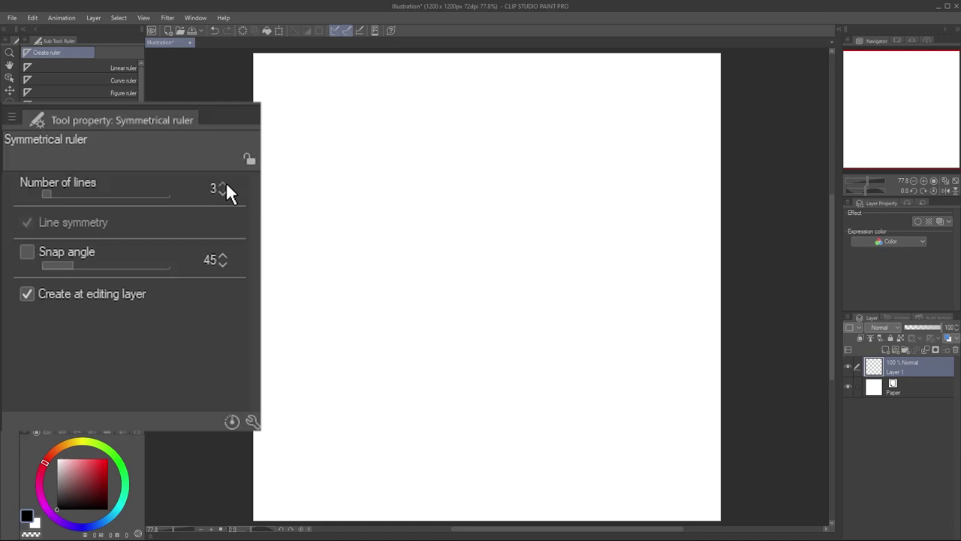
{"action": "left_click", "coordinate": [223, 184]}
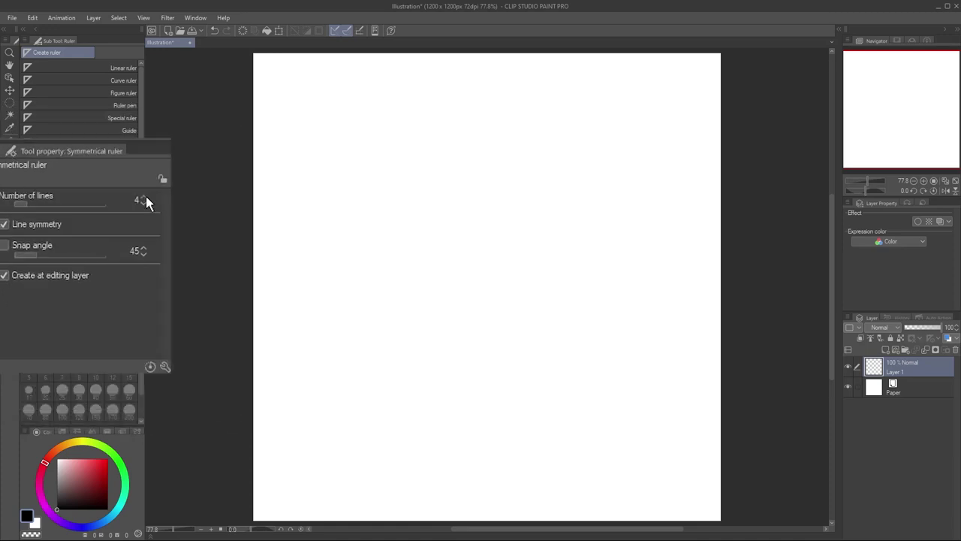
{"action": "left_click_drag", "start_coordinate": [481, 275], "coordinate": [486, 381]}
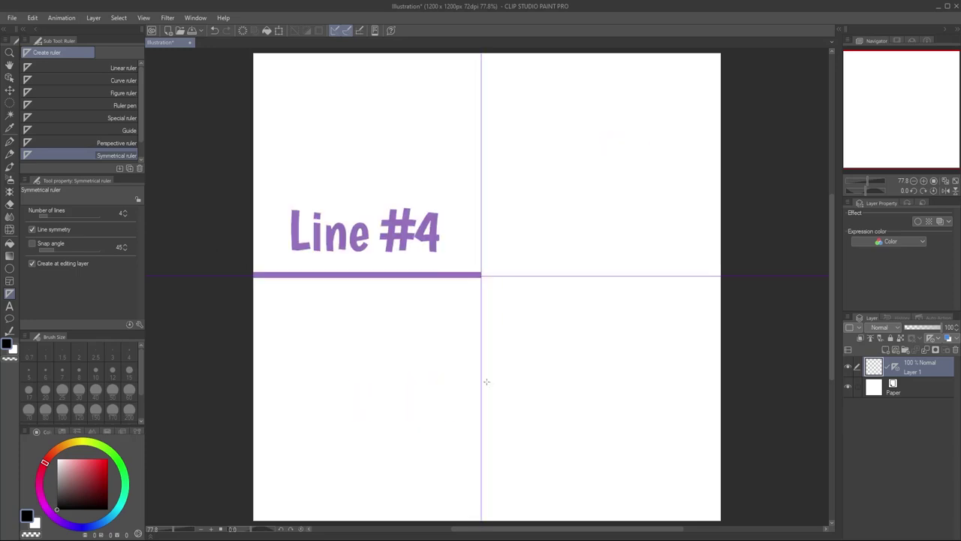
{"action": "key", "text": "p"}
{"action": "mouse_move", "coordinate": [528, 186]}
{"action": "left_mouse_down"}
{"action": "mouse_move", "coordinate": [566, 252]}
{"action": "mouse_move", "coordinate": [598, 191]}
{"action": "mouse_move", "coordinate": [554, 216]}
{"action": "mouse_move", "coordinate": [596, 145]}
{"action": "mouse_move", "coordinate": [643, 216]}
{"action": "mouse_move", "coordinate": [679, 231]}
{"action": "mouse_move", "coordinate": [651, 117]}
{"action": "mouse_move", "coordinate": [506, 146]}
{"action": "mouse_move", "coordinate": [549, 80]}
{"action": "mouse_move", "coordinate": [655, 75]}
{"action": "mouse_move", "coordinate": [689, 109]}
{"action": "left_mouse_up"}
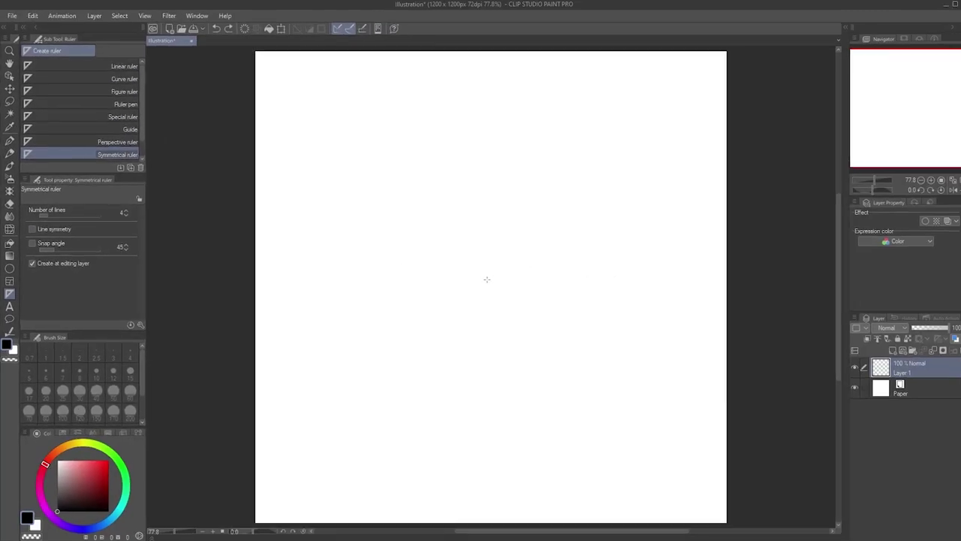
- Place a new four-line ruler and draw four rotated arcs and S-shaped curls with the G-pen
{"action": "left_click_drag", "start_coordinate": [483, 279], "coordinate": [481, 437]}
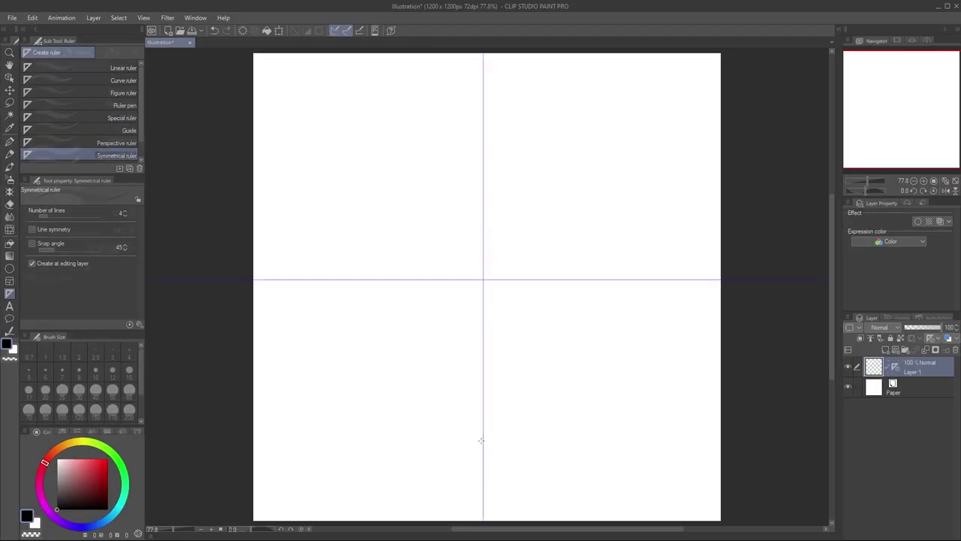
{"action": "key", "text": "p"}
{"action": "mouse_move", "coordinate": [458, 294]}
{"action": "left_mouse_down"}
{"action": "mouse_move", "coordinate": [501, 328]}
{"action": "mouse_move", "coordinate": [558, 323]}
{"action": "mouse_move", "coordinate": [545, 393]}
{"action": "mouse_move", "coordinate": [460, 413]}
{"action": "mouse_move", "coordinate": [486, 346]}
{"action": "mouse_move", "coordinate": [488, 379]}
{"action": "left_mouse_up"}
{"action": "mouse_move", "coordinate": [590, 330]}
{"action": "left_mouse_down"}
{"action": "mouse_move", "coordinate": [592, 342]}
{"action": "mouse_move", "coordinate": [431, 444]}
{"action": "mouse_move", "coordinate": [337, 476]}
{"action": "mouse_move", "coordinate": [379, 460]}
{"action": "left_mouse_up"}
{"action": "mouse_move", "coordinate": [346, 406]}
{"action": "left_mouse_down"}
{"action": "mouse_move", "coordinate": [272, 395]}
{"action": "mouse_move", "coordinate": [295, 487]}
{"action": "mouse_move", "coordinate": [335, 426]}
{"action": "mouse_move", "coordinate": [281, 443]}
{"action": "mouse_move", "coordinate": [305, 447]}
{"action": "left_mouse_up"}
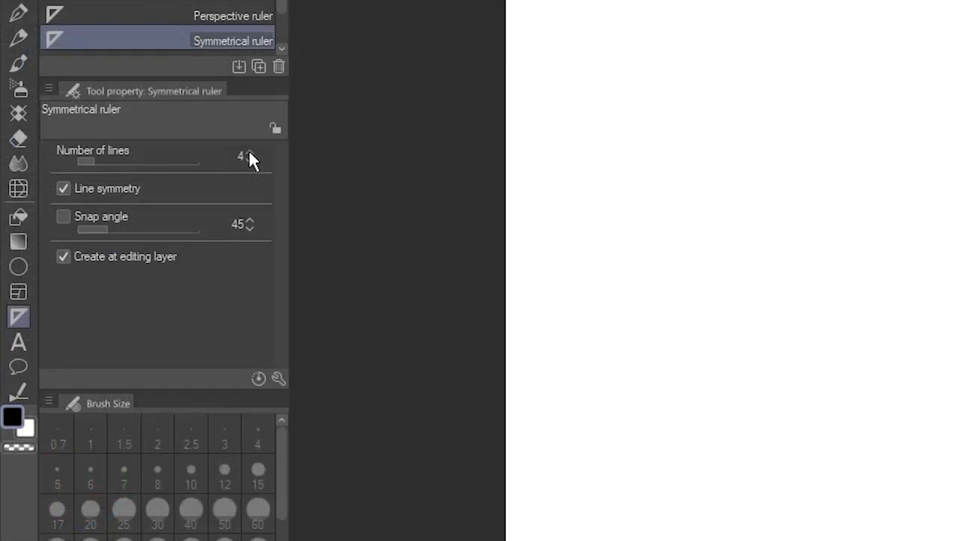
{"action": "left_click", "coordinate": [248, 153]}
{"action": "left_click", "coordinate": [249, 153]}
{"action": "left_click", "coordinate": [248, 154]}
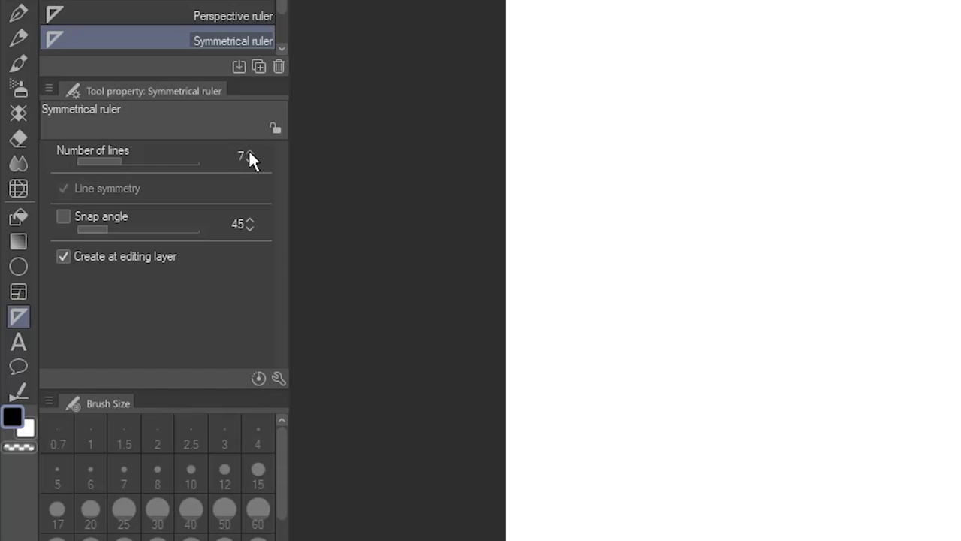
{"action": "left_click", "coordinate": [248, 153]}
{"action": "left_click", "coordinate": [249, 153]}
{"action": "left_click", "coordinate": [249, 153]}
{"action": "left_click", "coordinate": [248, 153]}
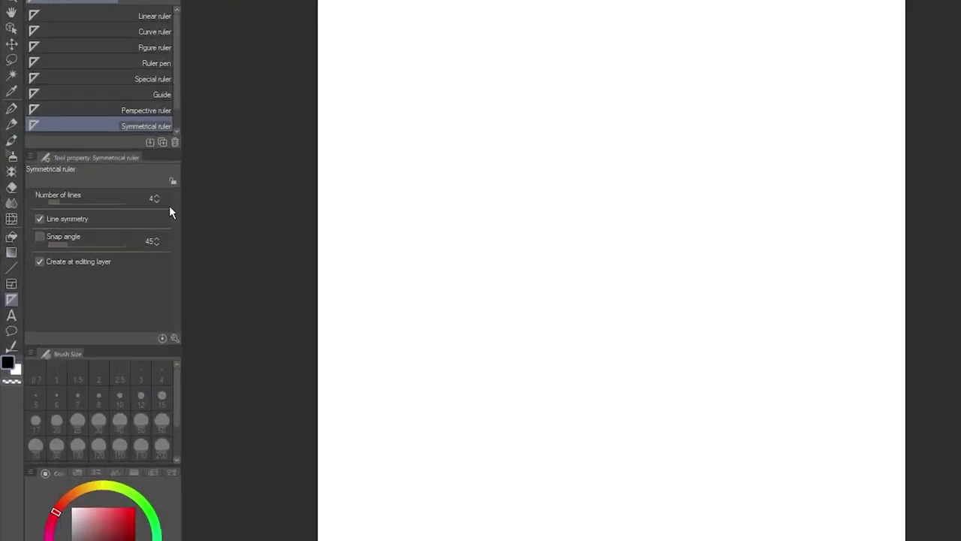
- Set Number of lines to 6 and drag a new symmetrical ruler from the canvas centre
{"action": "left_click", "coordinate": [224, 164]}
{"action": "left_click", "coordinate": [224, 165]}
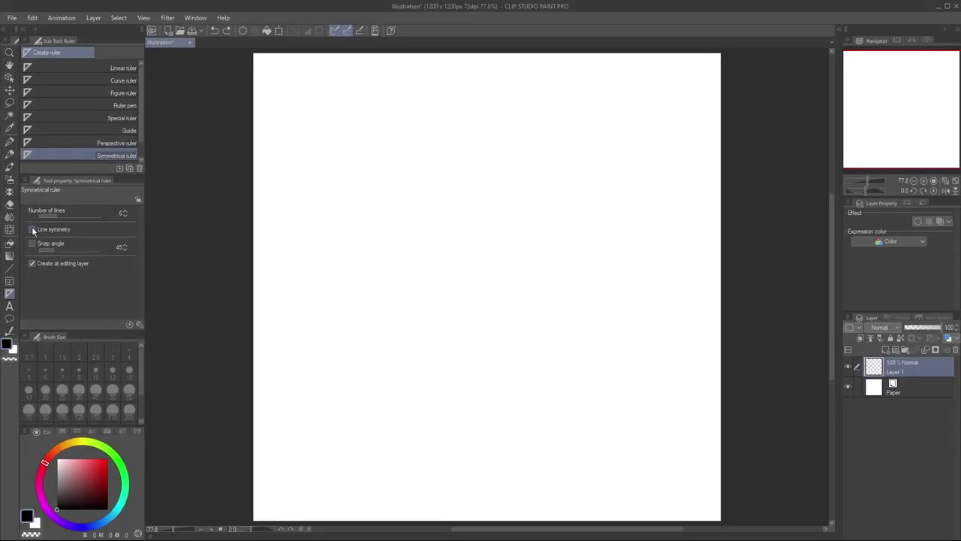
{"action": "left_click_drag", "start_coordinate": [490, 267], "coordinate": [508, 460]}
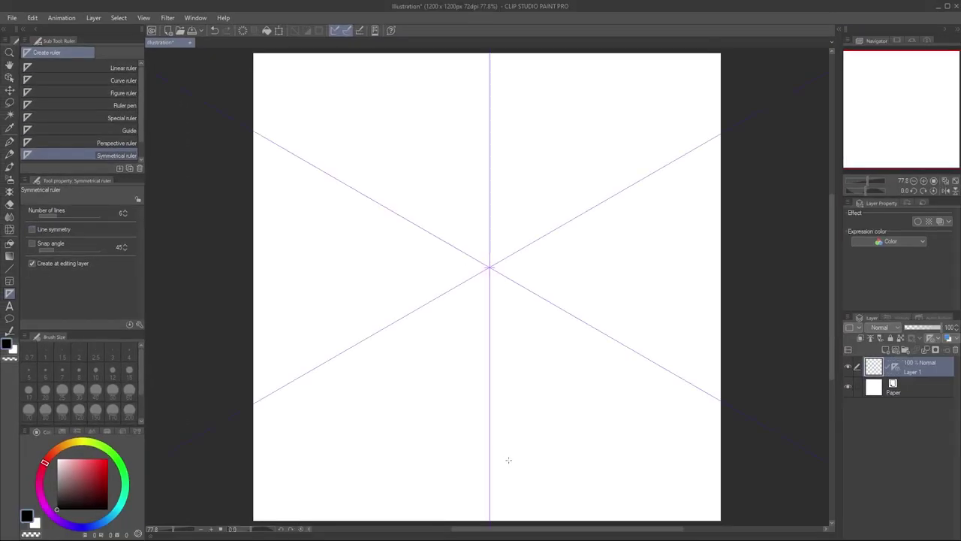
- Select the ruler with the Object tool and set Center X and Center Y to 600
{"action": "left_click", "coordinate": [10, 77]}
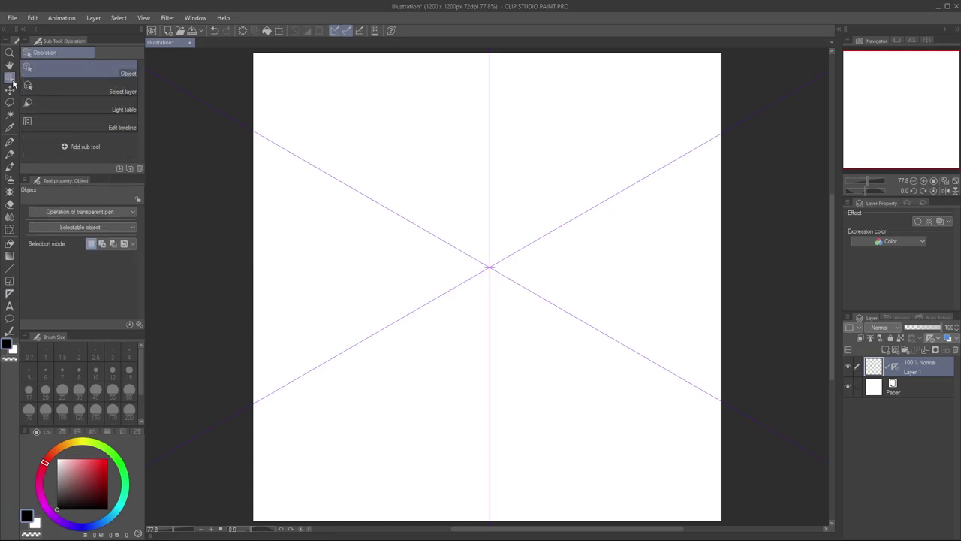
{"action": "left_click", "coordinate": [442, 241]}
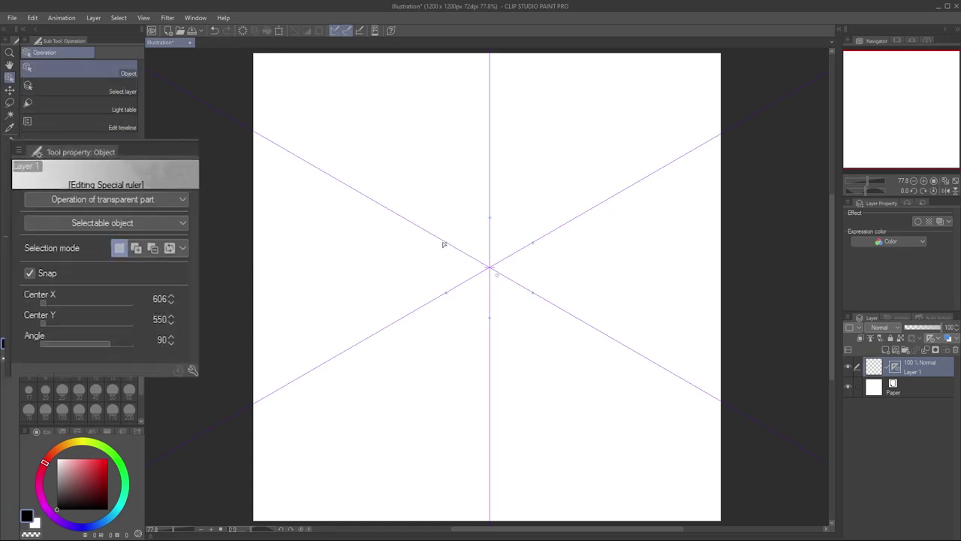
{"action": "left_click", "coordinate": [207, 319]}
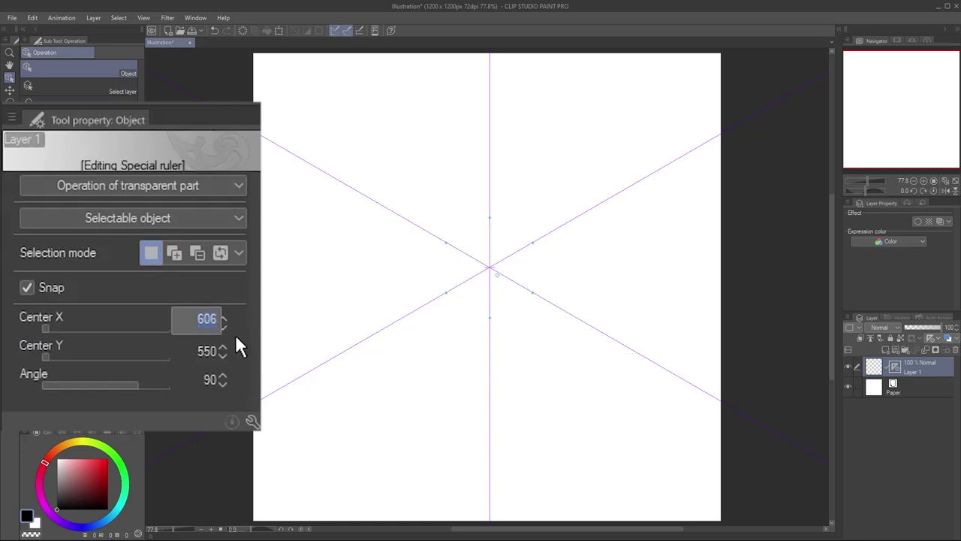
{"action": "type", "text": "600"}
{"action": "key", "text": "Return"}
{"action": "left_click", "coordinate": [207, 350]}
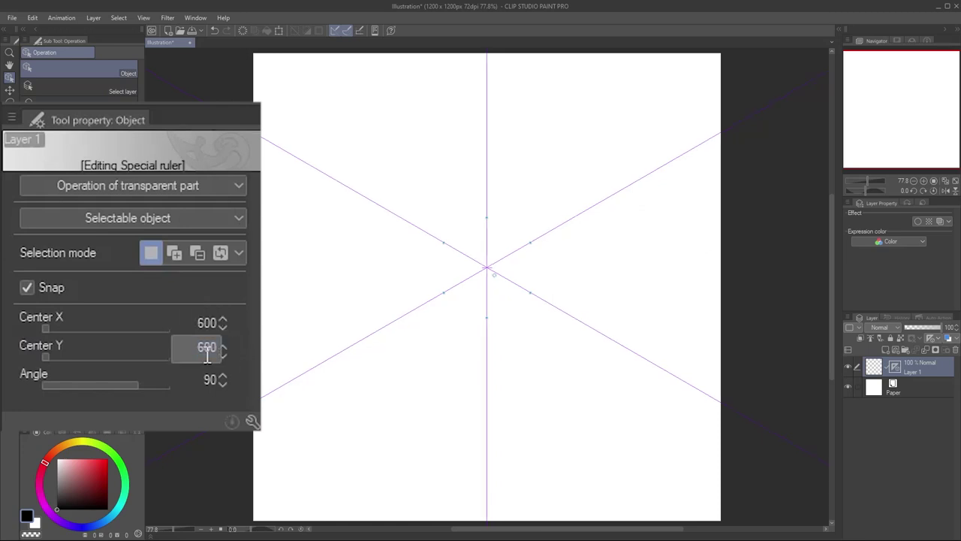
{"action": "key", "text": "Return"}
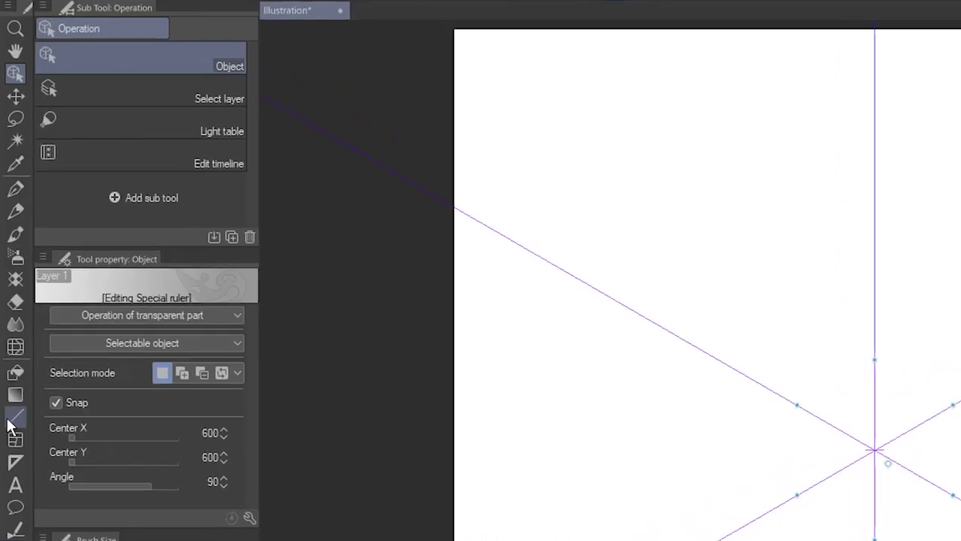
- Drag one long ellipse out from the ruler's centre with Figure > Ellipse, repeated six times as petals
{"action": "left_click", "coordinate": [9, 418]}
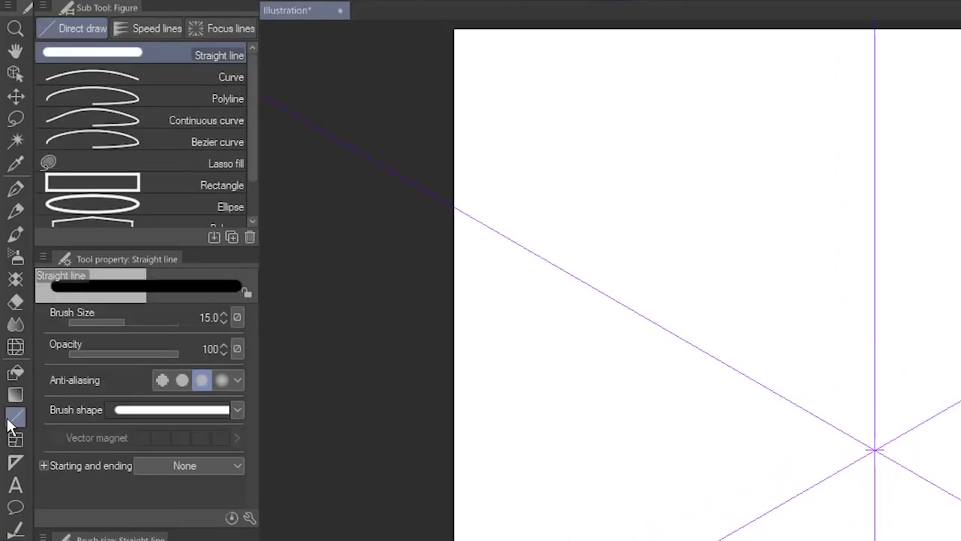
{"action": "left_click", "coordinate": [168, 204]}
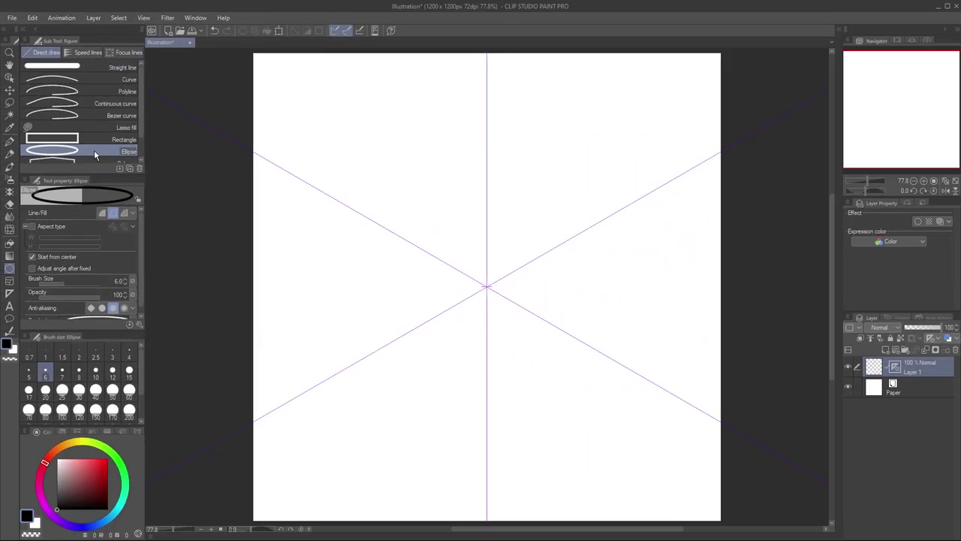
{"action": "left_click_drag", "start_coordinate": [487, 170], "coordinate": [515, 275]}
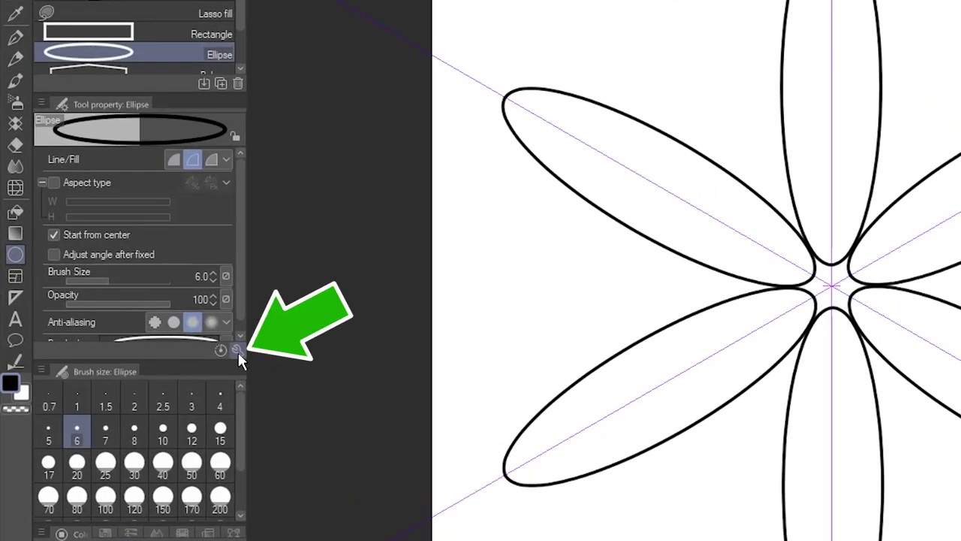
- With Liquify, push the petal edges outward on both sides into mirrored, oak-leaf-like wavy lobes
{"action": "left_click", "coordinate": [237, 350]}
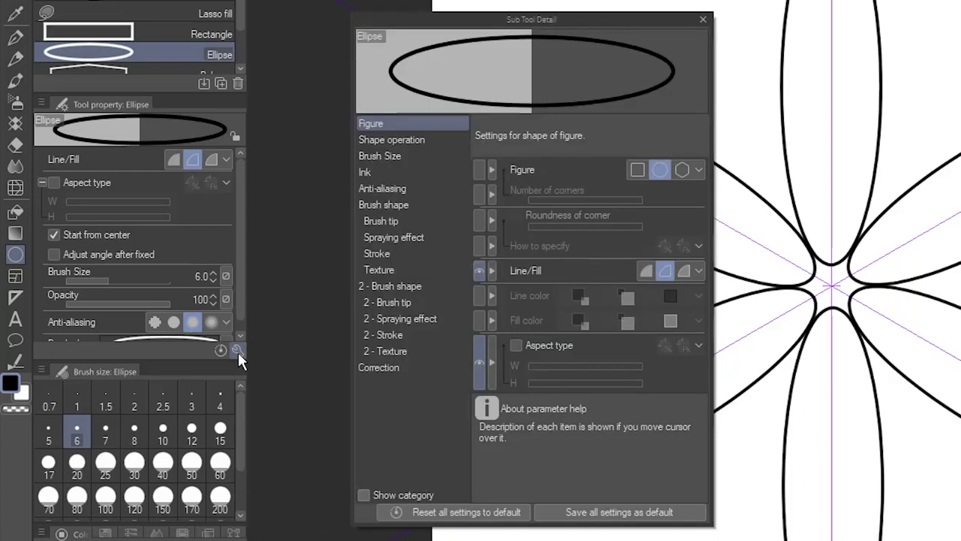
{"action": "left_click", "coordinate": [410, 367]}
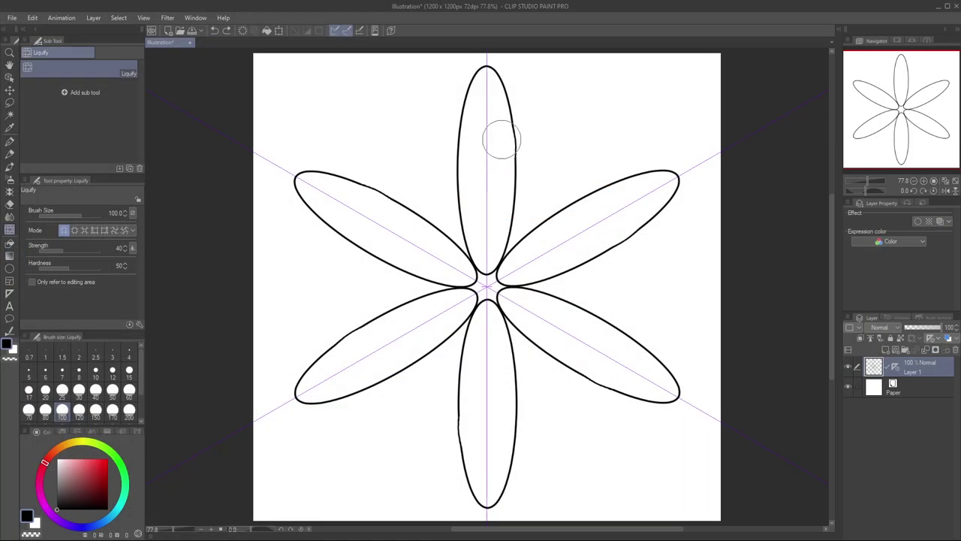
{"action": "left_click_drag", "start_coordinate": [498, 138], "coordinate": [551, 71]}
{"action": "left_click_drag", "start_coordinate": [491, 182], "coordinate": [586, 135]}
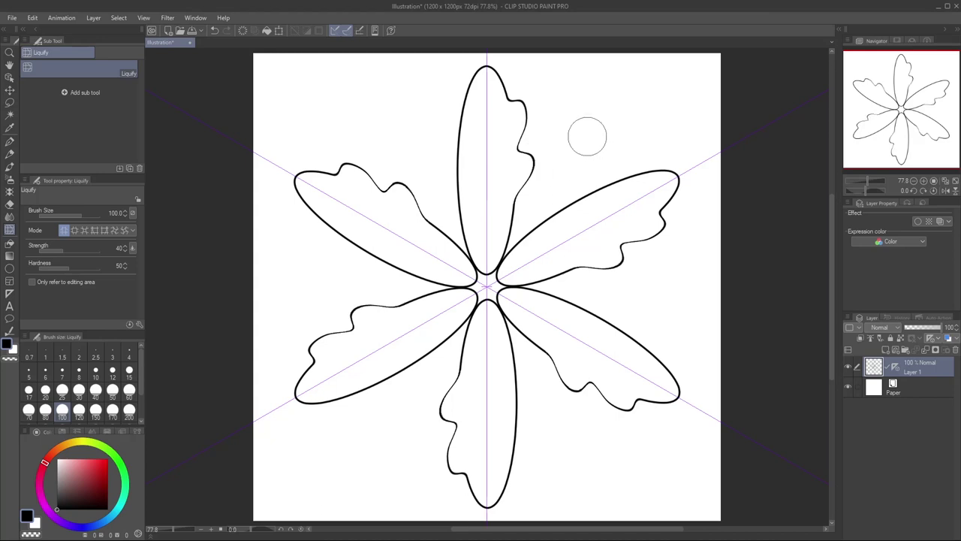
{"action": "mouse_move", "coordinate": [476, 188]}
{"action": "left_mouse_down"}
{"action": "mouse_move", "coordinate": [410, 126]}
{"action": "mouse_move", "coordinate": [447, 144]}
{"action": "mouse_move", "coordinate": [473, 137]}
{"action": "mouse_move", "coordinate": [443, 77]}
{"action": "left_mouse_up"}
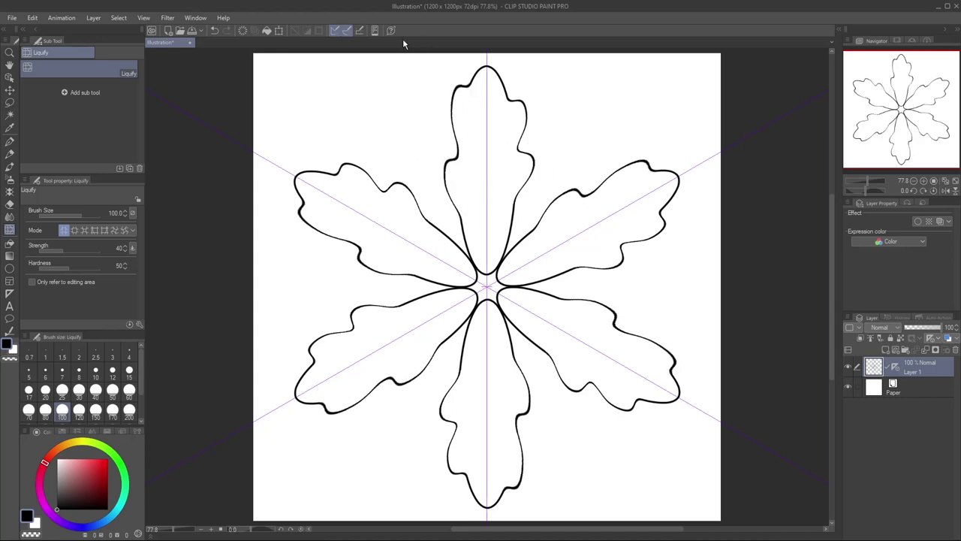
- Draw a small test ellipse rosette at the flower's centre, then undo it
{"action": "left_click", "coordinate": [9, 268]}
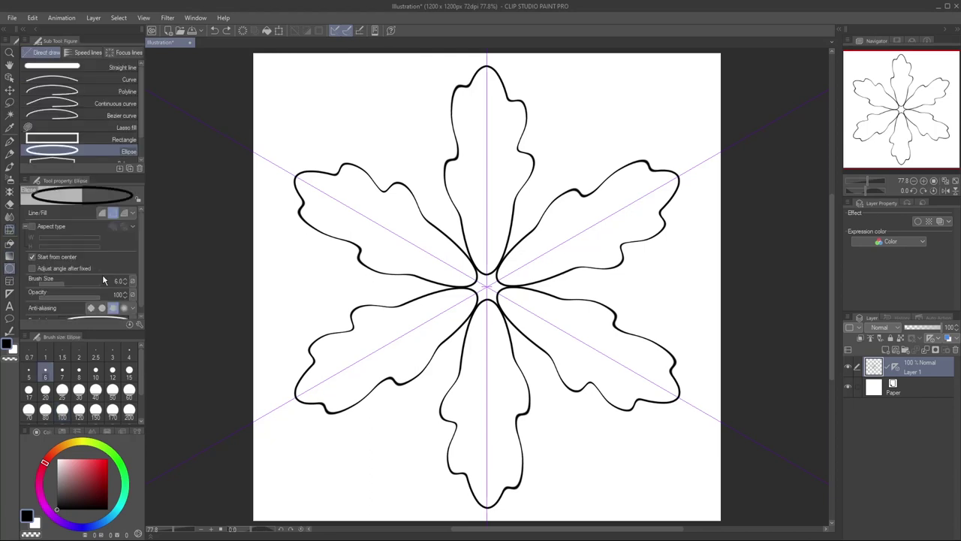
{"action": "left_click_drag", "start_coordinate": [479, 280], "coordinate": [501, 299]}
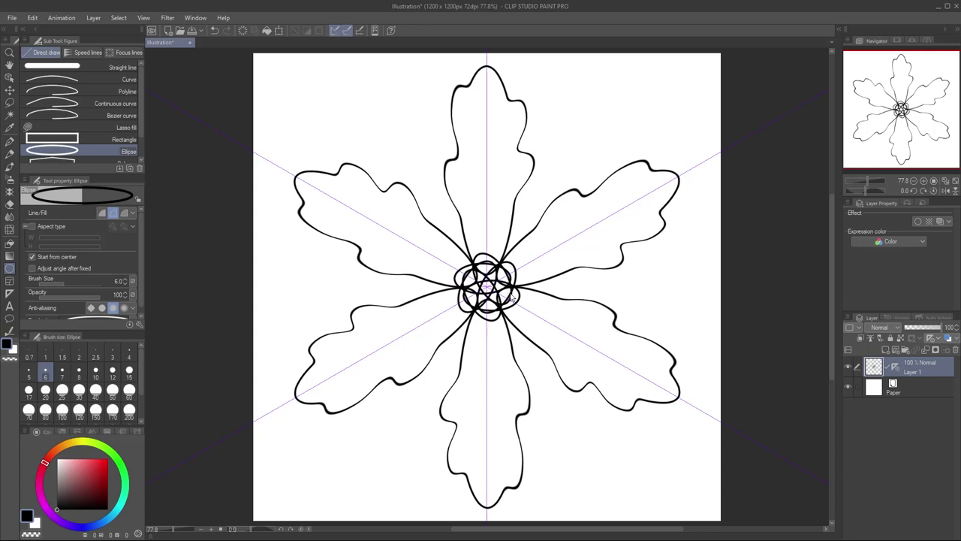
{"action": "key", "text": "ctrl+z"}
- Turn off ellipse ruler snapping and drag large overlapping spirograph ellipses out from the centre
{"action": "left_click", "coordinate": [141, 325]}
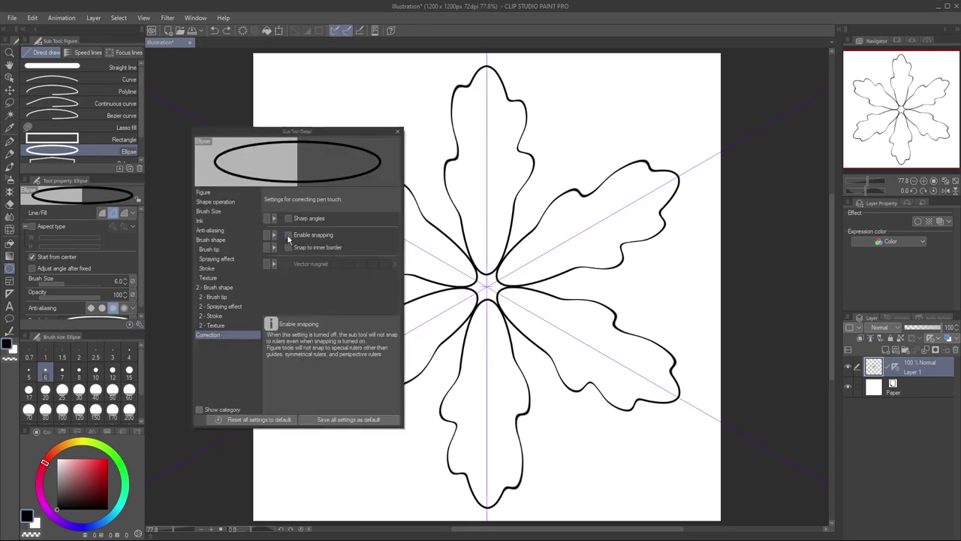
{"action": "left_click", "coordinate": [398, 130]}
{"action": "left_click_drag", "start_coordinate": [487, 287], "coordinate": [499, 299]}
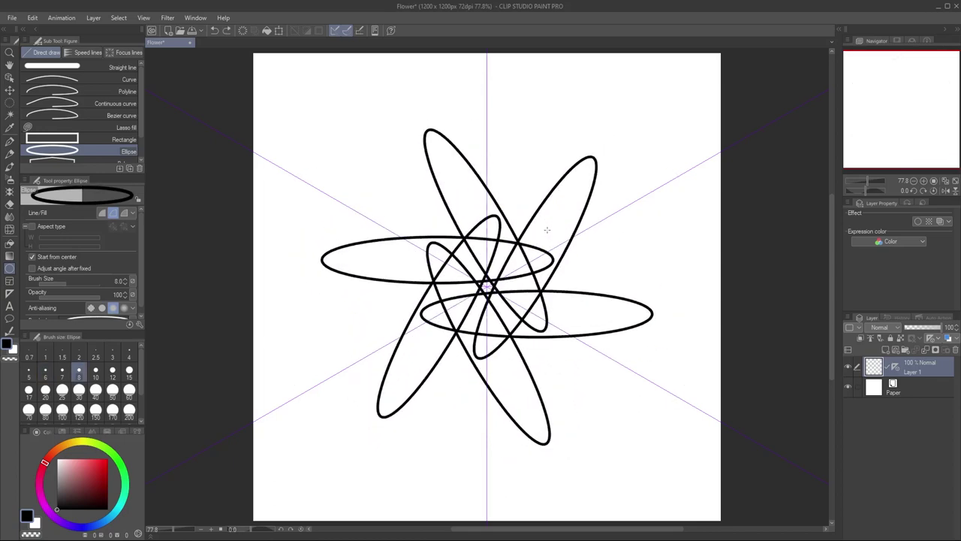
{"action": "left_click_drag", "start_coordinate": [422, 232], "coordinate": [350, 427]}
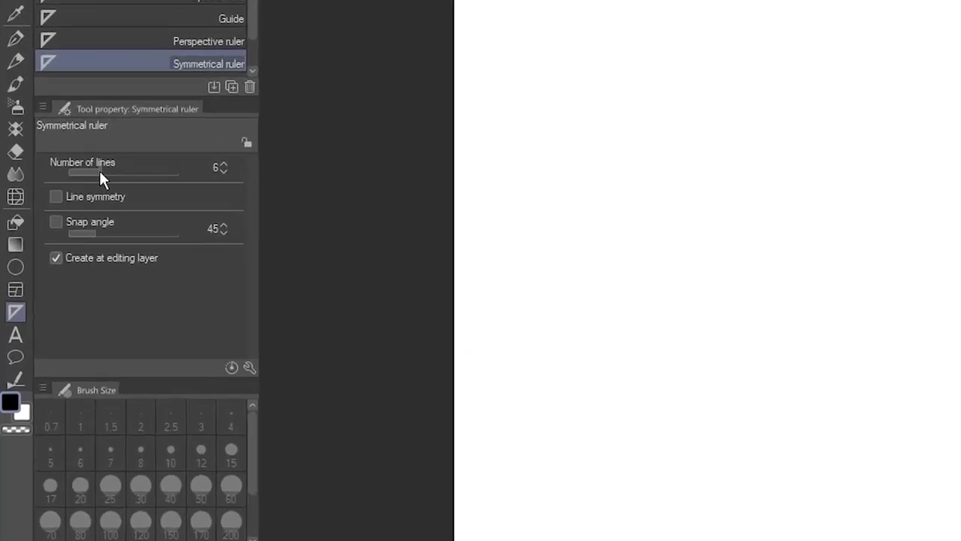
- Create a 16-line symmetrical ruler from the canvas centre and select it
{"action": "left_click_drag", "start_coordinate": [99, 171], "coordinate": [196, 171]}
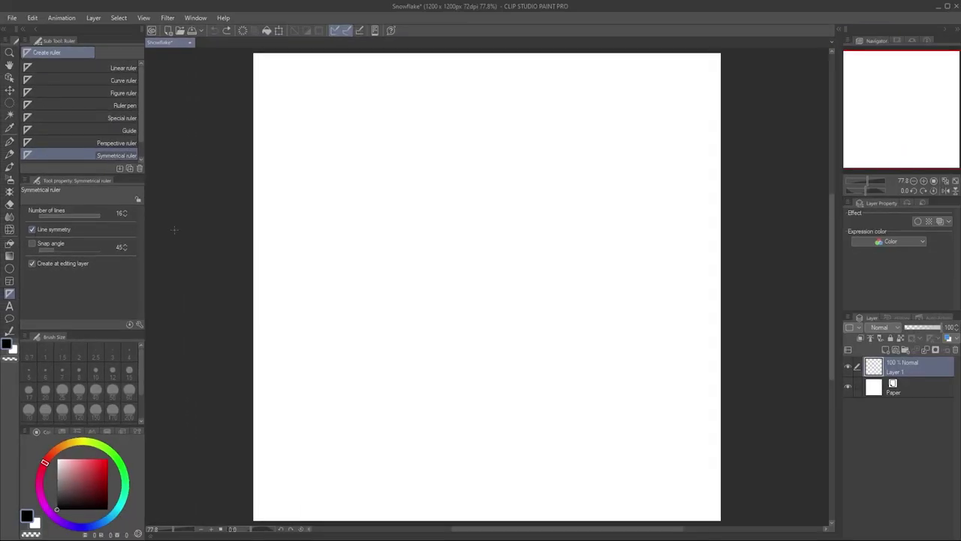
{"action": "left_click_drag", "start_coordinate": [481, 311], "coordinate": [486, 404]}
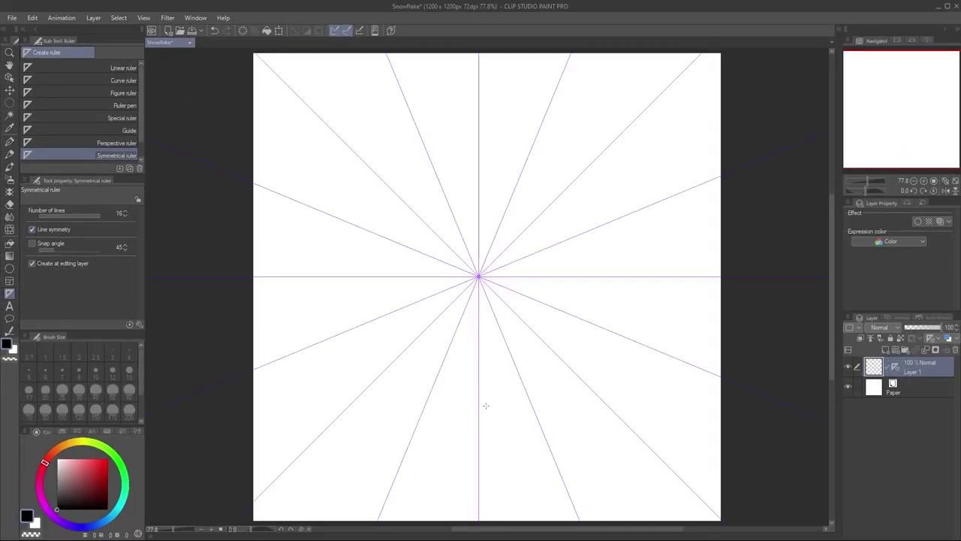
{"action": "left_click", "coordinate": [10, 78]}
{"action": "left_click", "coordinate": [478, 230]}
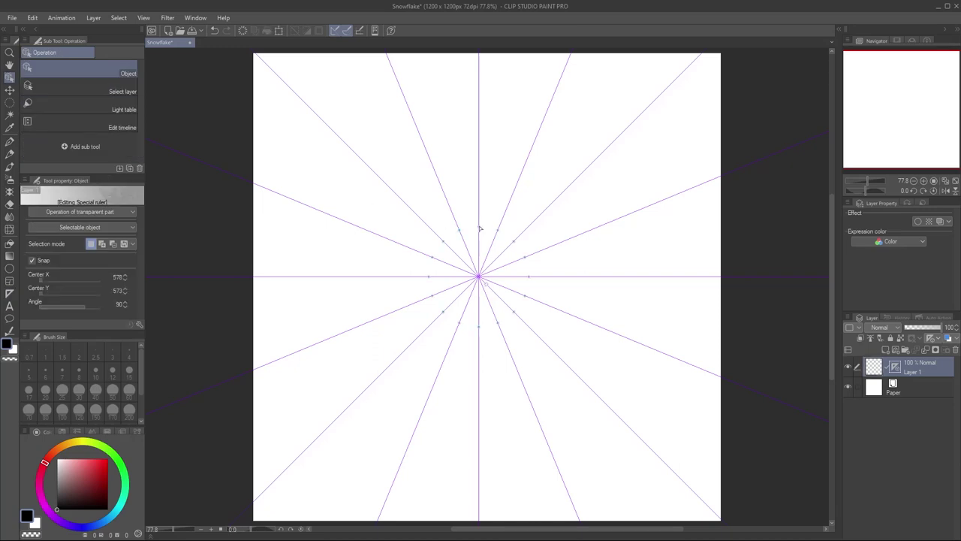
- Set the ruler's Center X and Center Y to 600
{"action": "left_click", "coordinate": [117, 276]}
{"action": "type", "text": "600"}
{"action": "key", "text": "Return"}
{"action": "key", "text": "Tab"}
{"action": "type", "text": "600"}
{"action": "key", "text": "Return"}
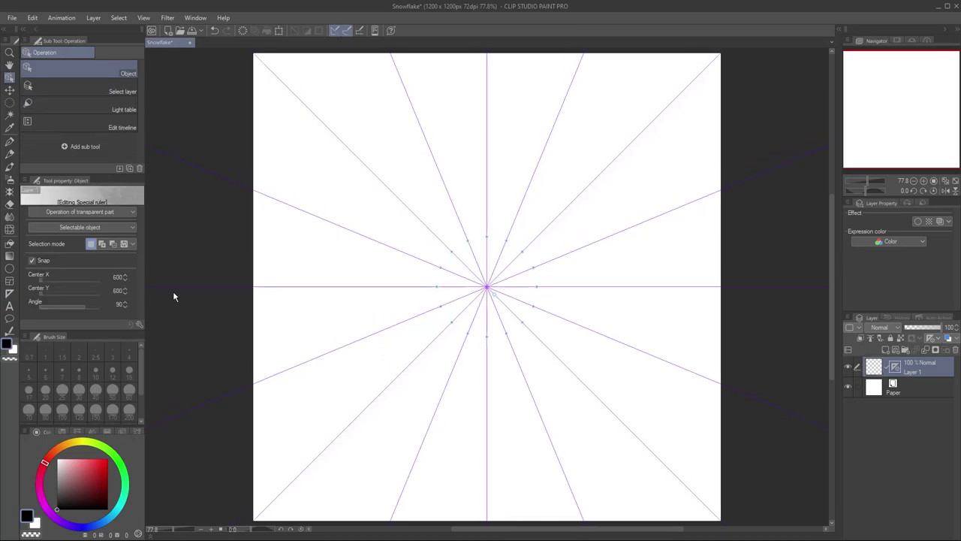
{"action": "left_click", "coordinate": [10, 141]}
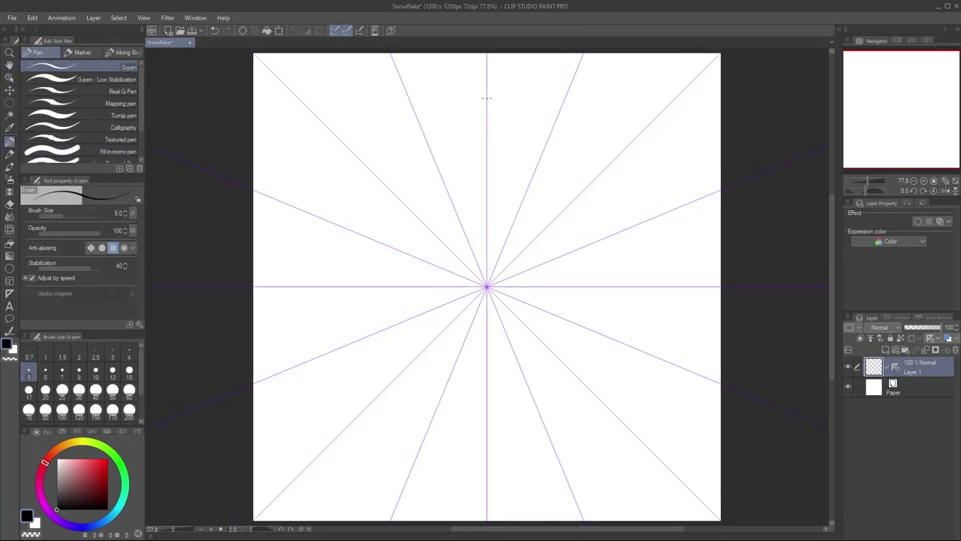
- Draw one lobed snowflake arm from the top plus an inner shape, mirrored around the centre
{"action": "mouse_move", "coordinate": [467, 114]}
{"action": "left_mouse_down"}
{"action": "mouse_move", "coordinate": [473, 152]}
{"action": "mouse_move", "coordinate": [449, 145]}
{"action": "mouse_move", "coordinate": [442, 158]}
{"action": "mouse_move", "coordinate": [453, 170]}
{"action": "mouse_move", "coordinate": [480, 167]}
{"action": "mouse_move", "coordinate": [462, 183]}
{"action": "mouse_move", "coordinate": [477, 207]}
{"action": "left_mouse_up"}
{"action": "mouse_move", "coordinate": [496, 239]}
{"action": "left_mouse_down"}
{"action": "mouse_move", "coordinate": [475, 223]}
{"action": "mouse_move", "coordinate": [491, 273]}
{"action": "left_mouse_up"}
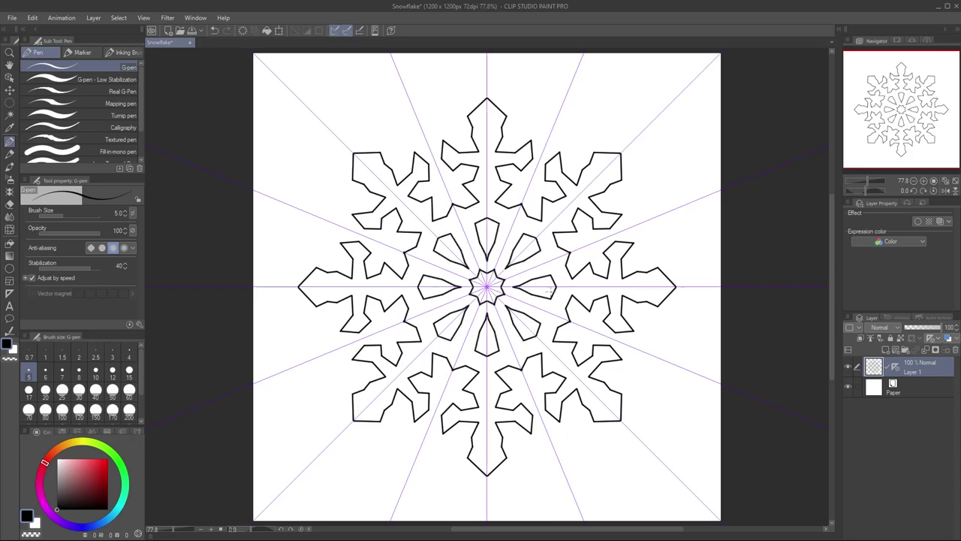